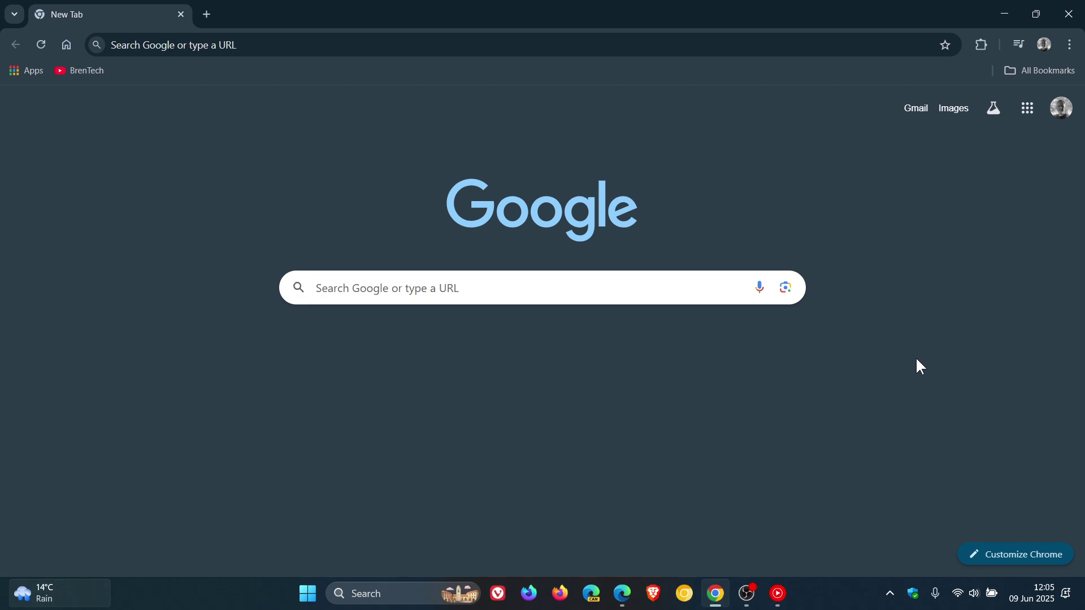
Step: Switch to Edge and check the installed extensions: Highlighter, Microsoft Outlook and uBlock Origin
{"action": "left_click", "coordinate": [981, 45]}
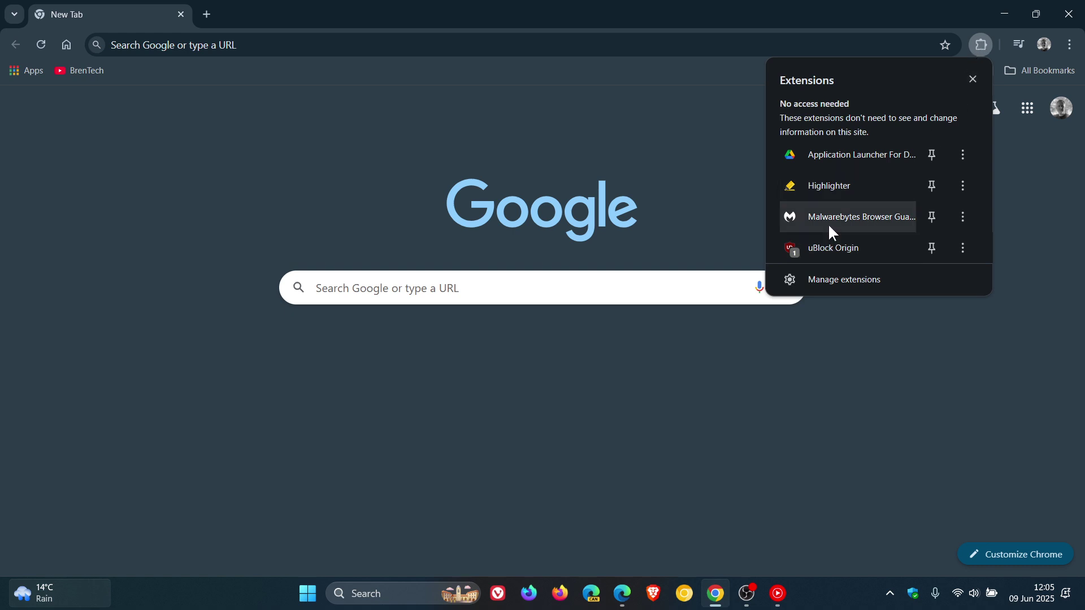
{"action": "left_click", "coordinate": [1016, 254]}
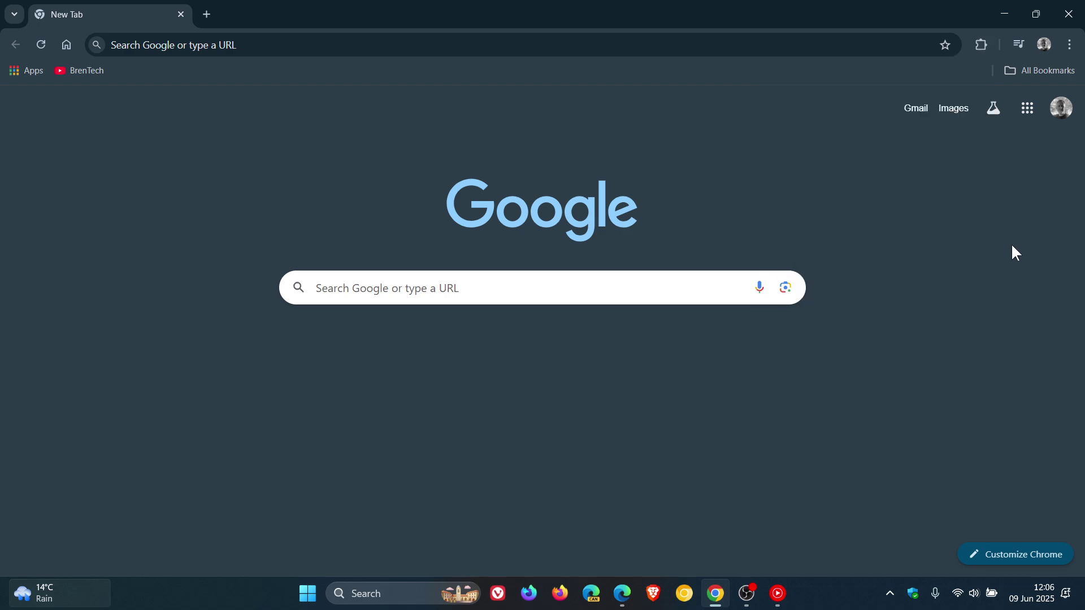
{"action": "left_click", "coordinate": [622, 594]}
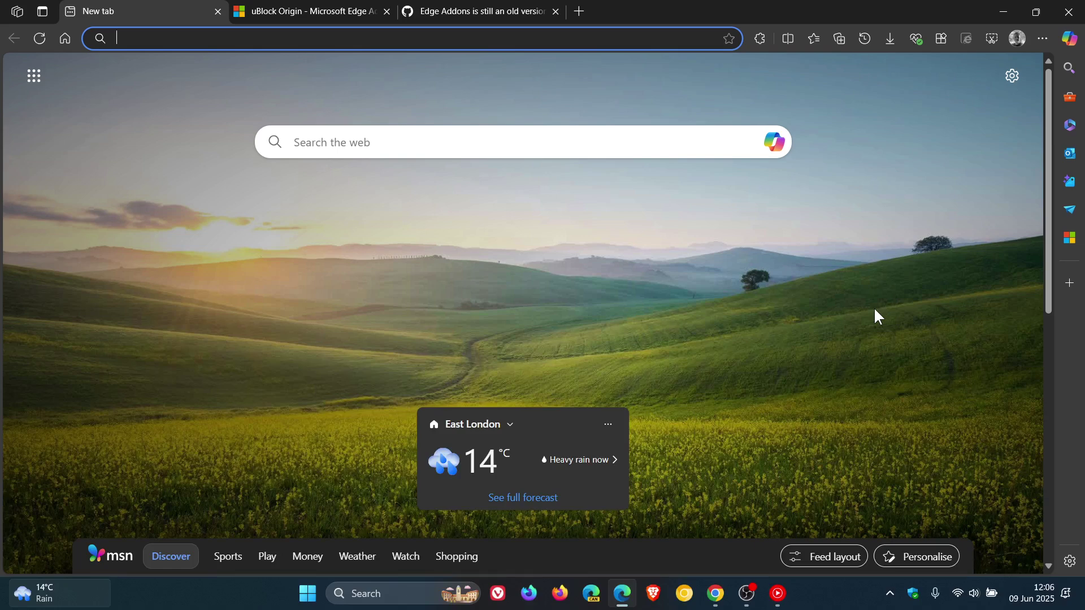
{"action": "left_click", "coordinate": [759, 39]}
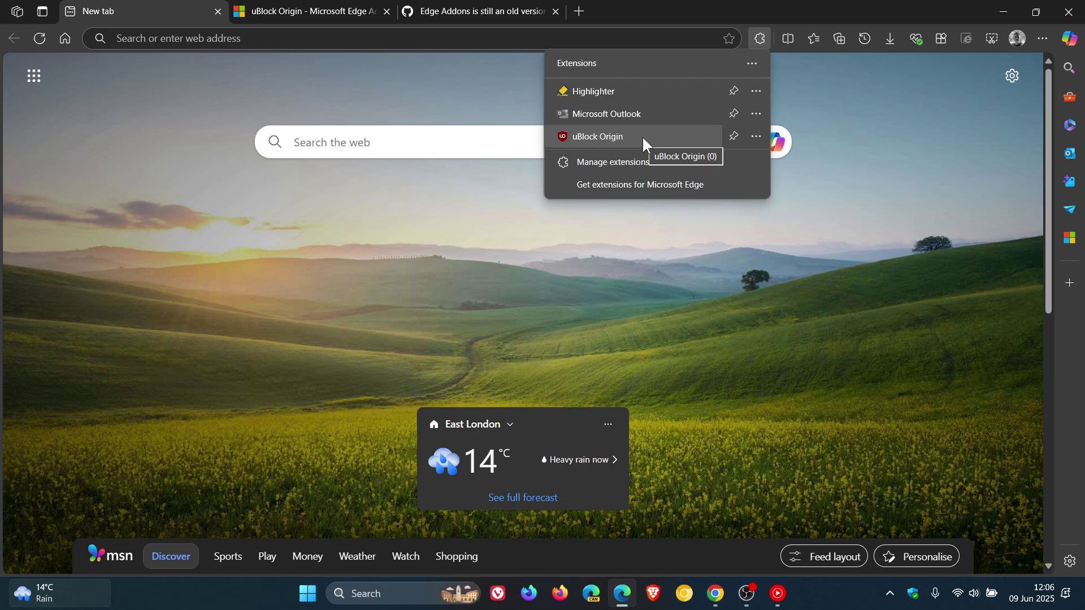
{"action": "left_click", "coordinate": [894, 250]}
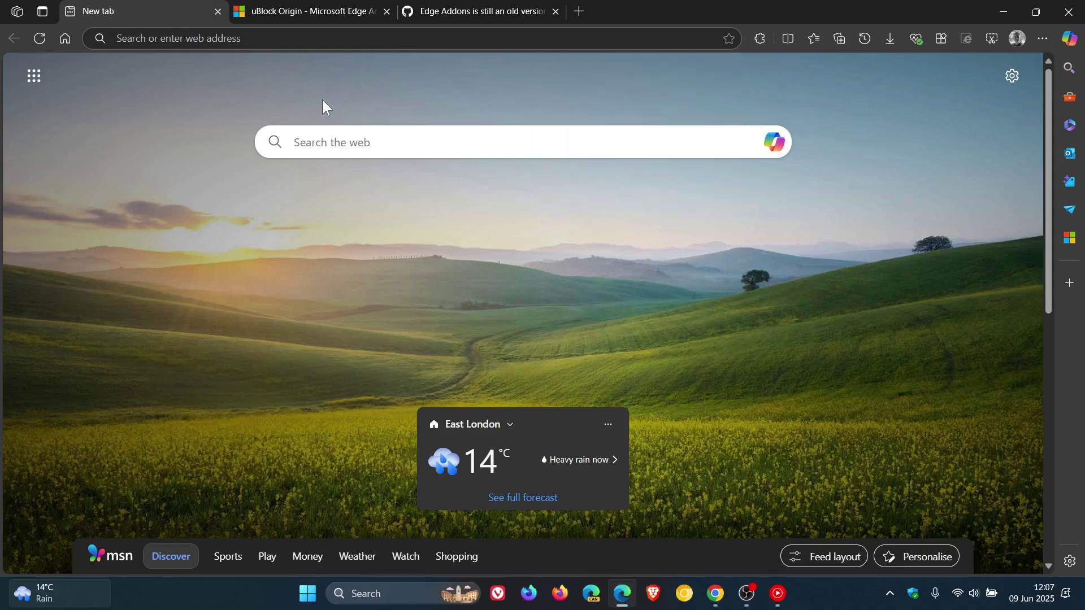
Step: View the uBlock Origin add-on page and highlight its 'Updated 6 June 2025' date for version 1.64.0
{"action": "left_click", "coordinate": [271, 10]}
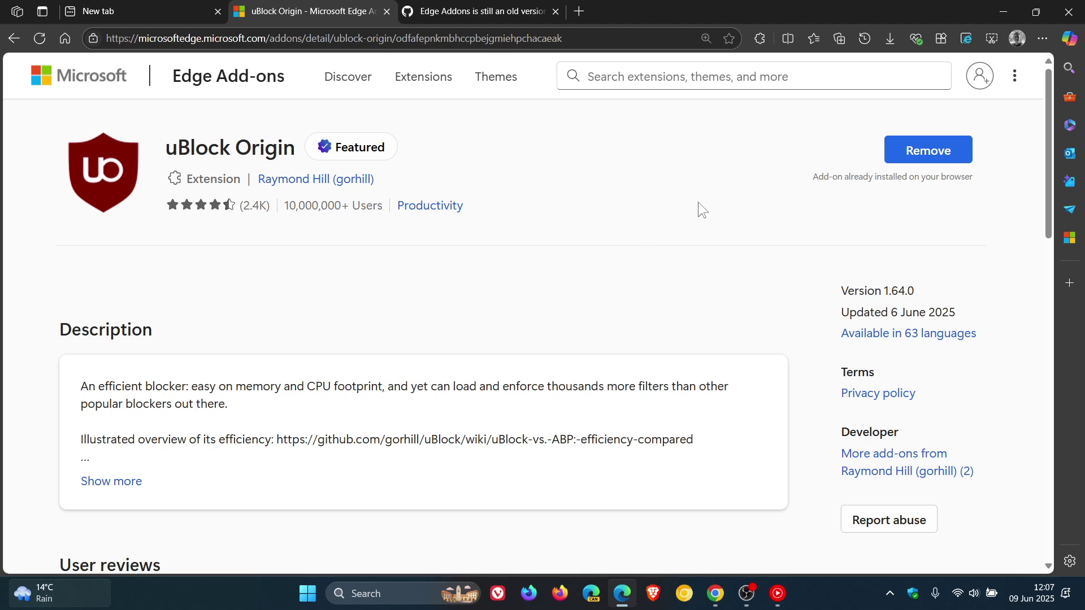
{"action": "left_click_drag", "start_coordinate": [841, 312], "coordinate": [965, 311]}
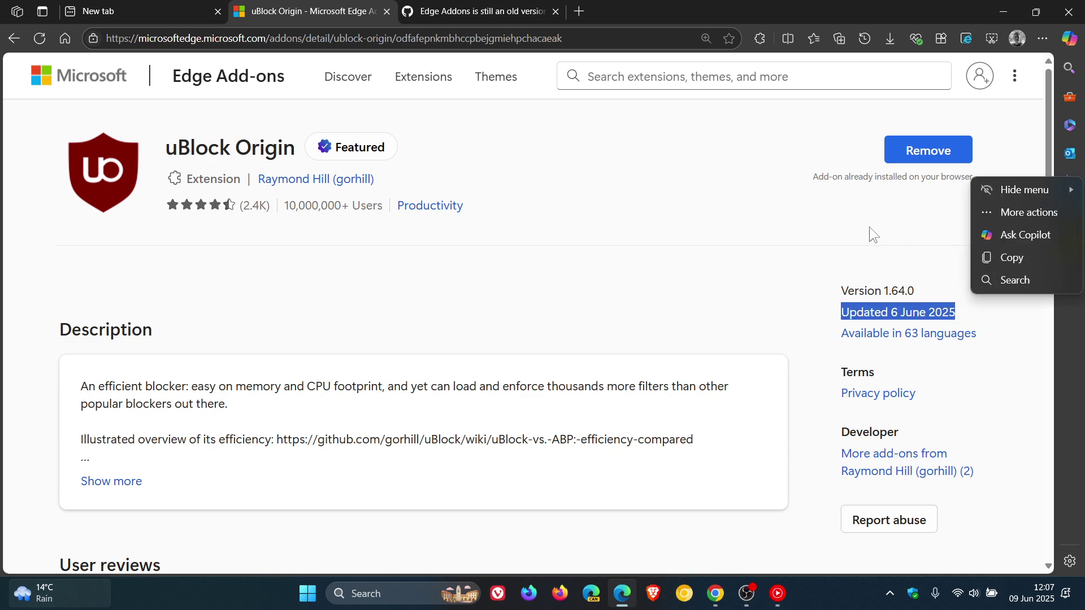
{"action": "left_click", "coordinate": [752, 233]}
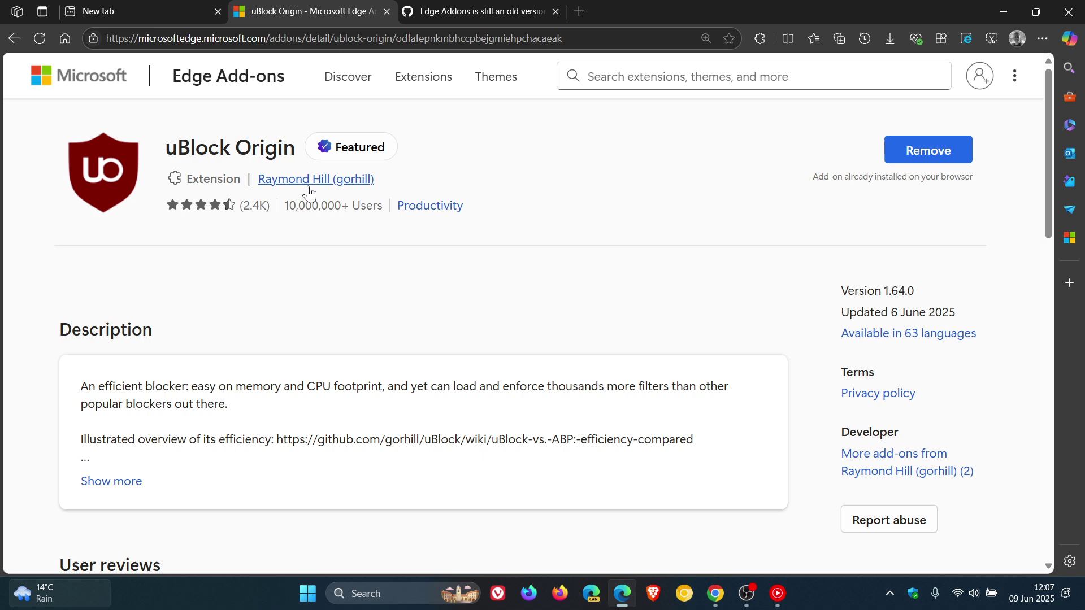
{"action": "left_click", "coordinate": [491, 10]}
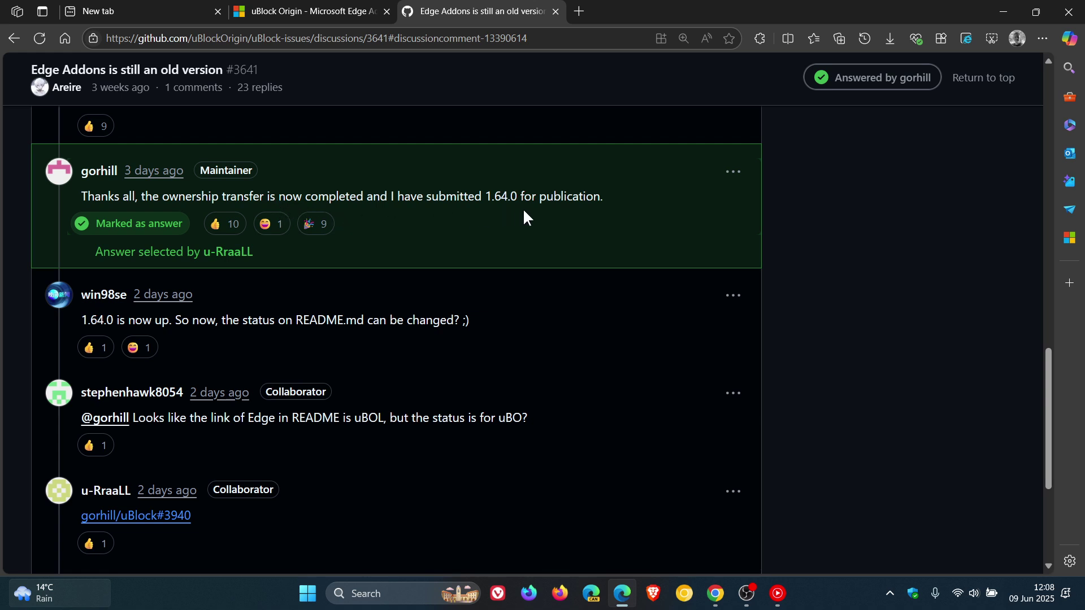
{"action": "left_click", "coordinate": [310, 11]}
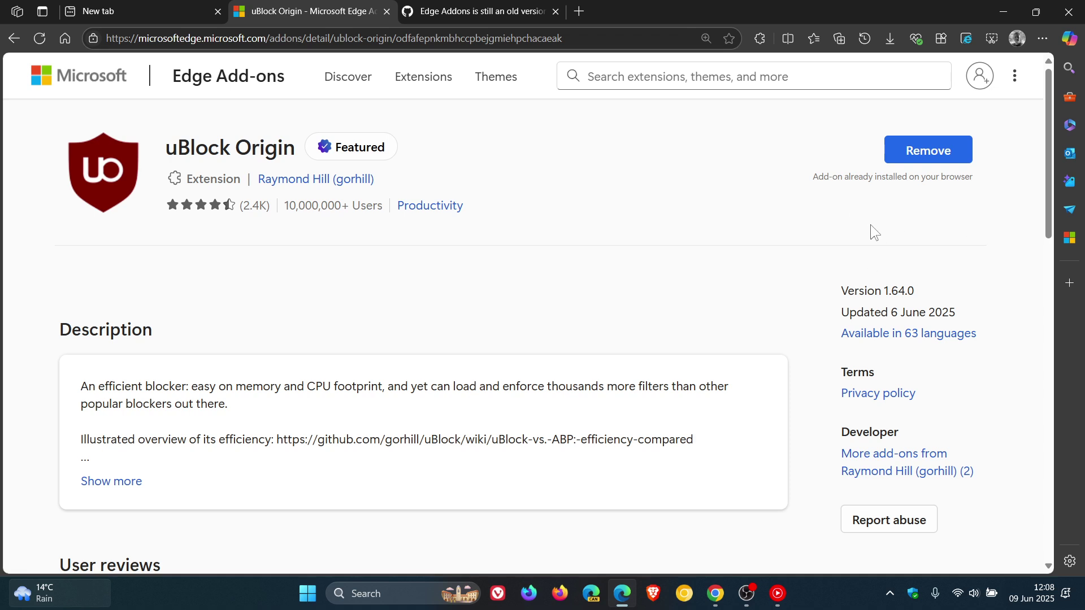
Step: Return to the New tab page and glance at the extensions list showing uBlock Origin
{"action": "left_click", "coordinate": [157, 11]}
{"action": "left_click", "coordinate": [758, 39]}
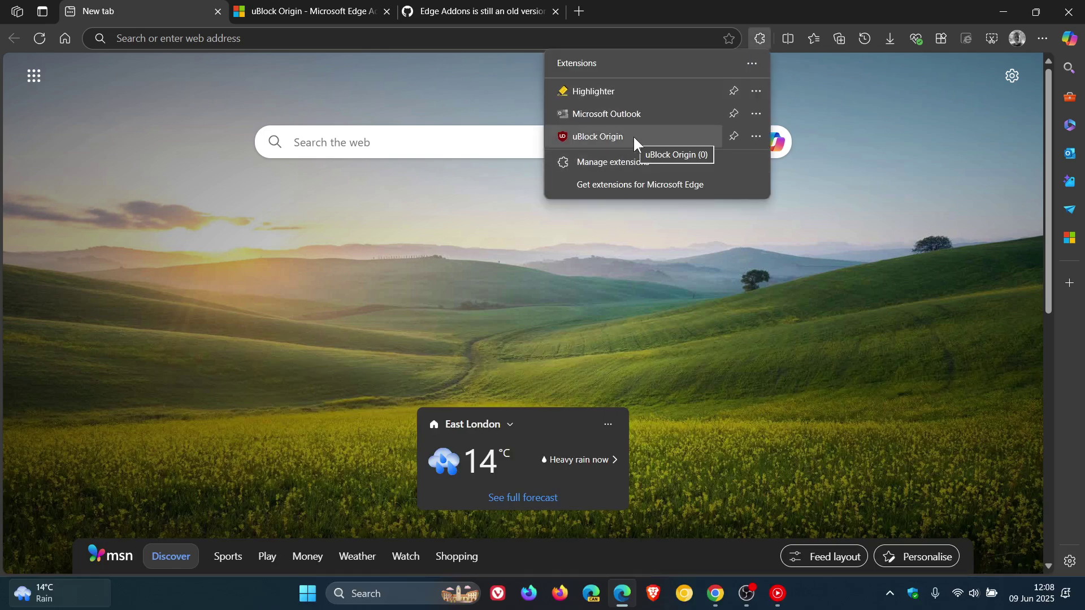
{"action": "left_click", "coordinate": [865, 300]}
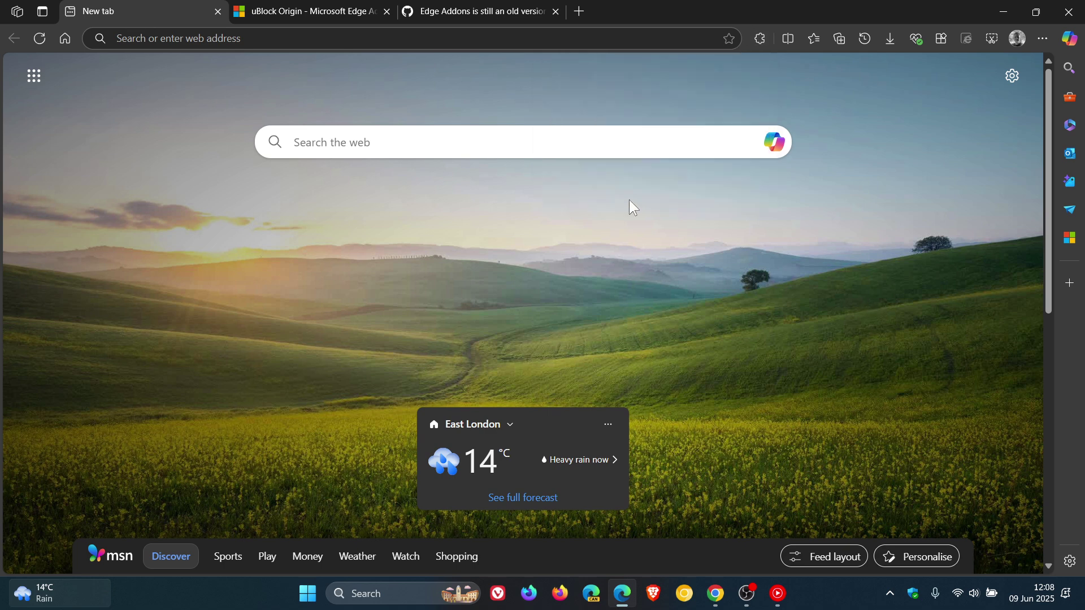